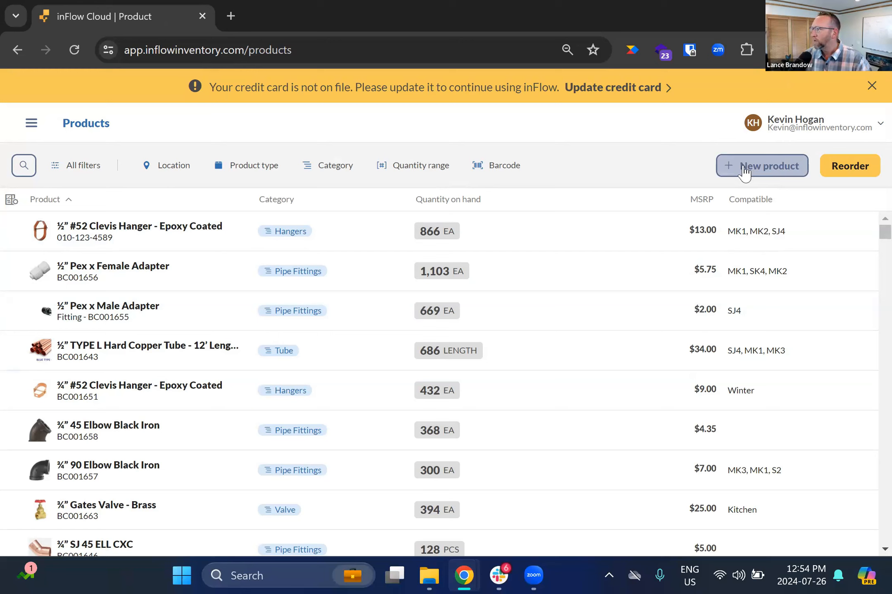
- Export the product details data to a CSV file
left_click(31, 126)
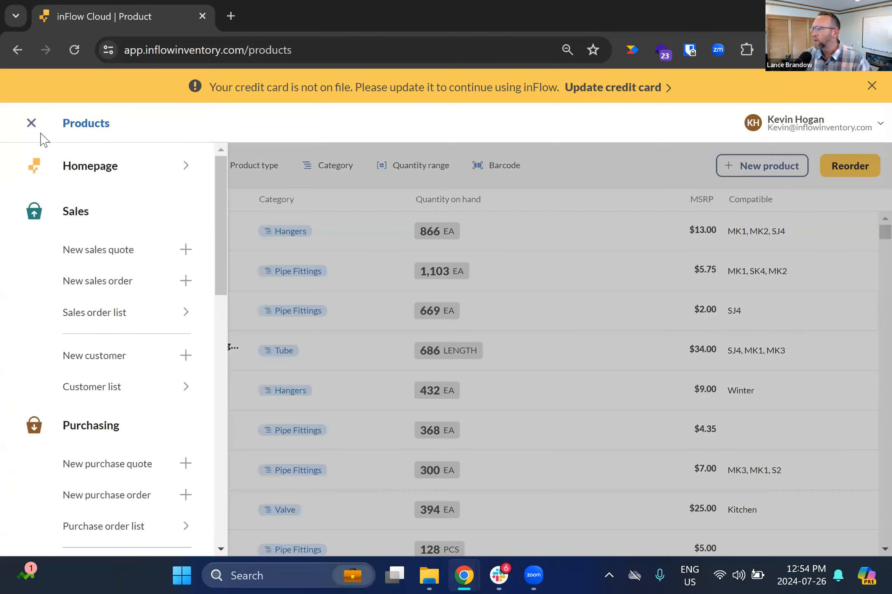
mouse_move(223, 218)
left_mouse_down()
mouse_move(213, 468)
mouse_move(221, 514)
mouse_move(219, 507)
left_mouse_up()
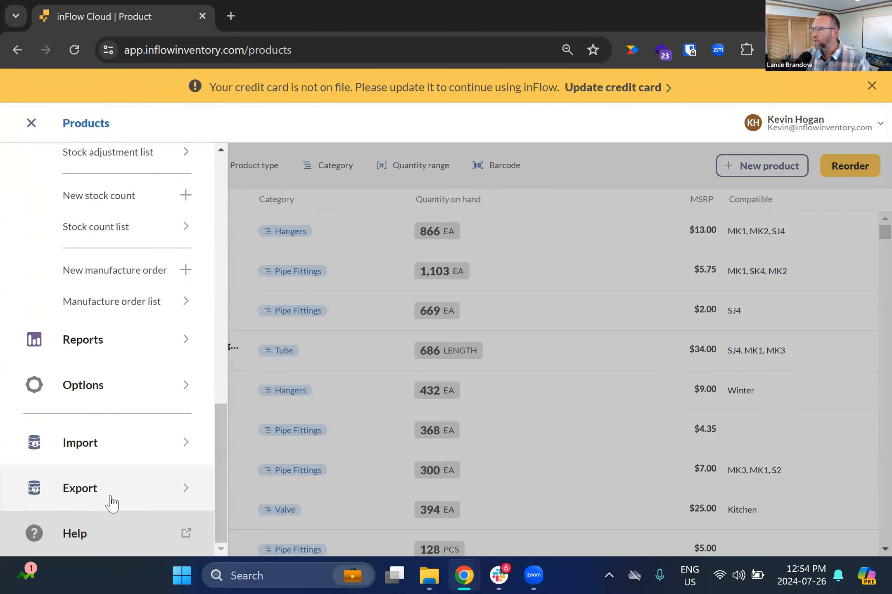
left_click(76, 491)
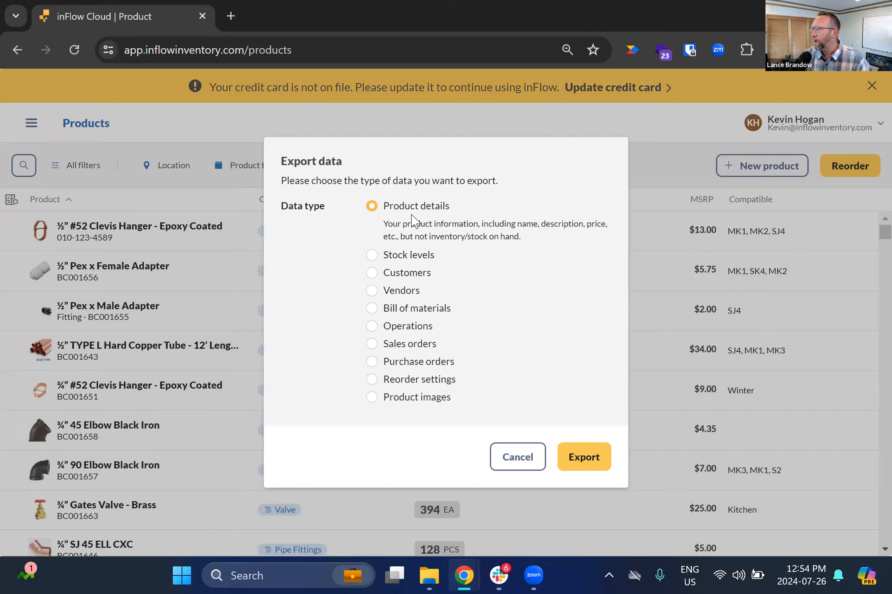
left_click(576, 459)
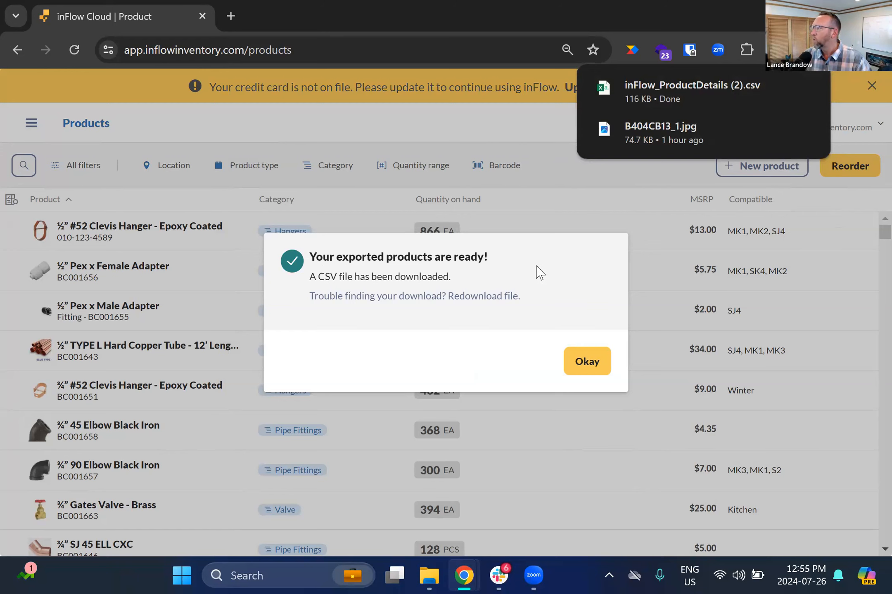
left_click(584, 363)
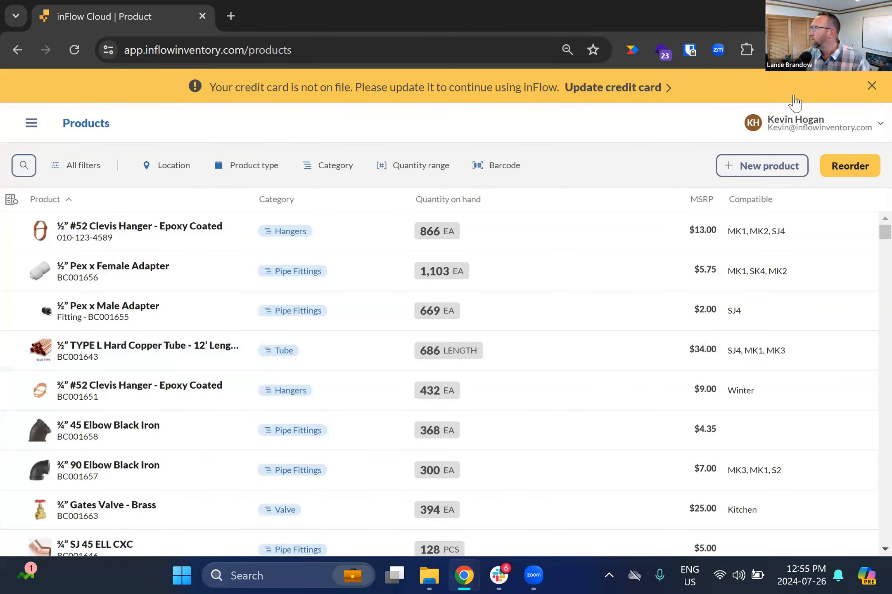
- Open the downloaded inFlow_ProductDetails (2).csv in Excel without converting its data
left_click(815, 50)
mouse_move(680, 125)
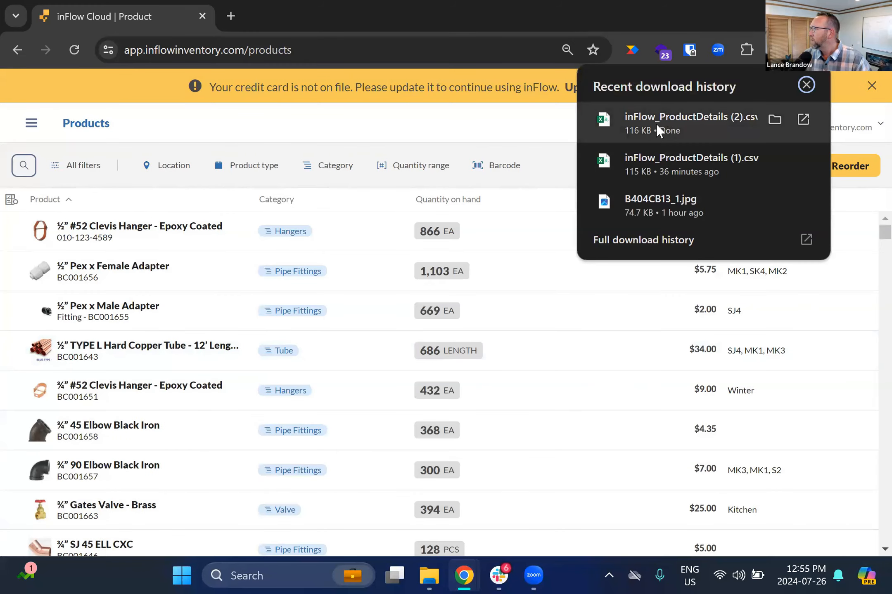
mouse_move(663, 171)
left_click(659, 121)
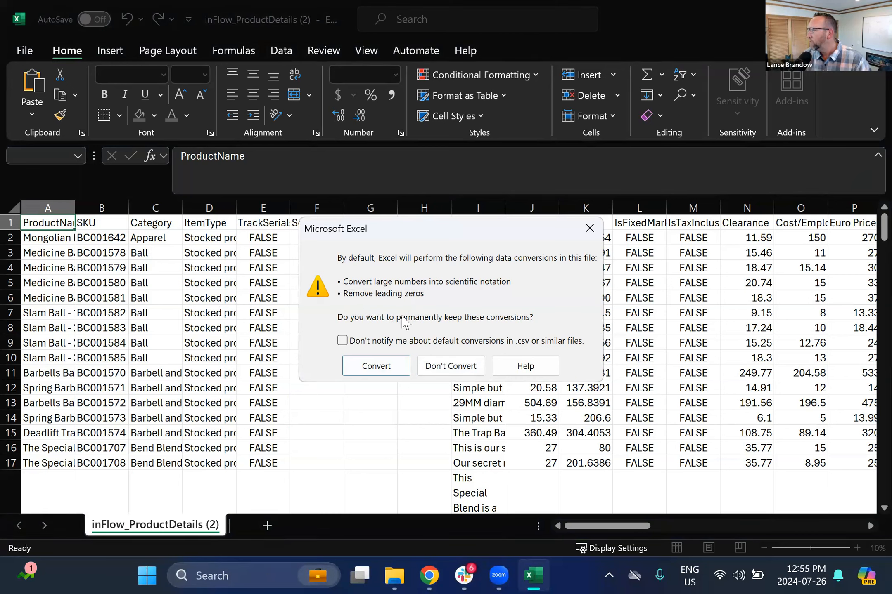
left_click(440, 365)
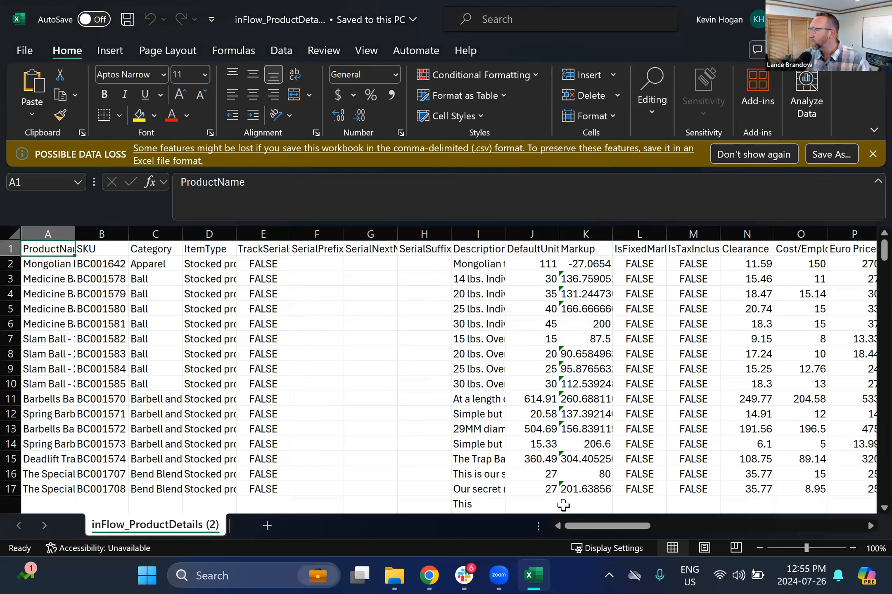
- Save the CSV workbook
left_click_drag(580, 528, 137, 413)
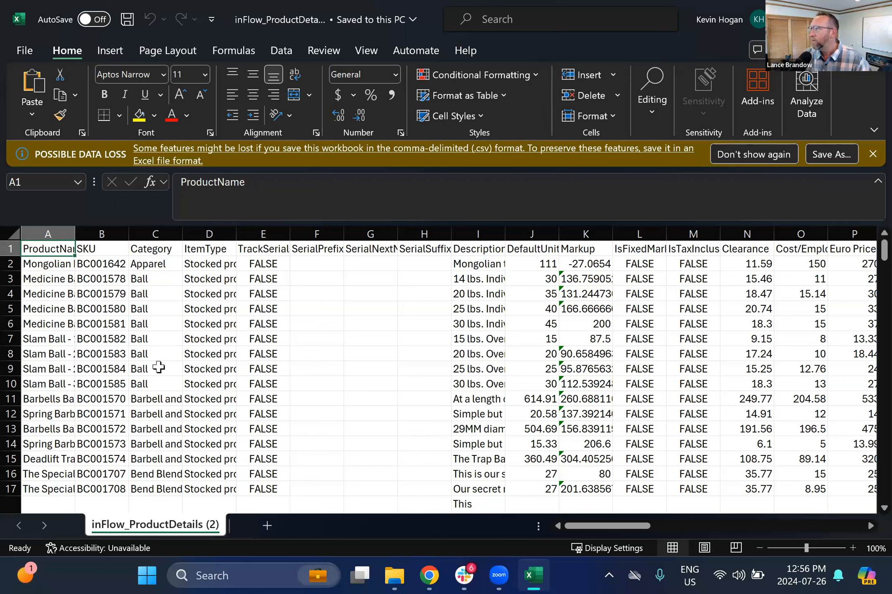
left_click(128, 20)
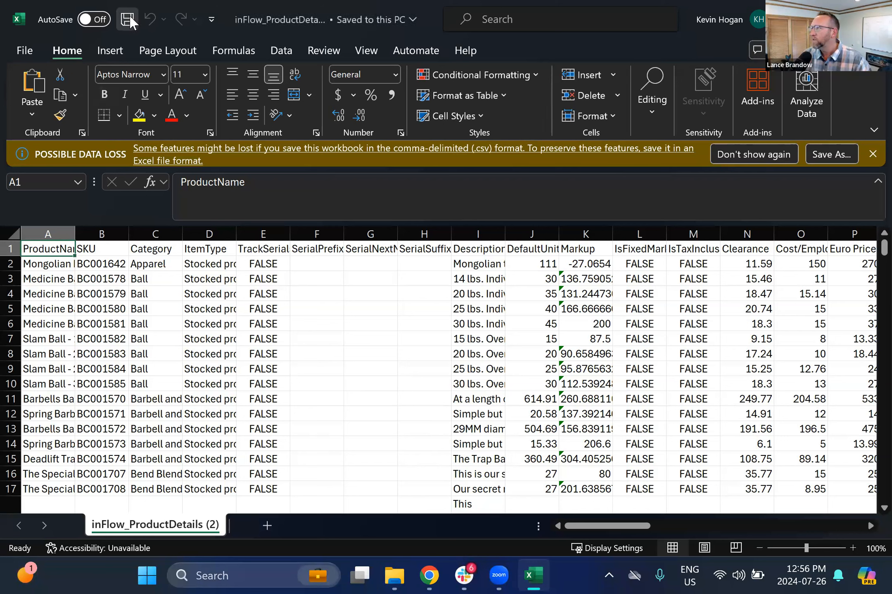
left_click(128, 21)
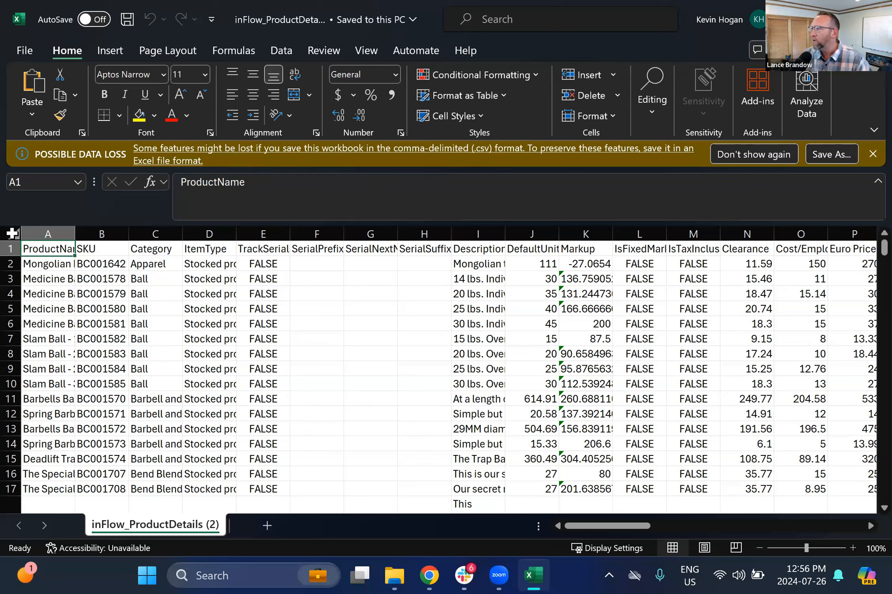
- Select the whole sheet and turn on filters for all columns
left_click(12, 233)
left_click(282, 53)
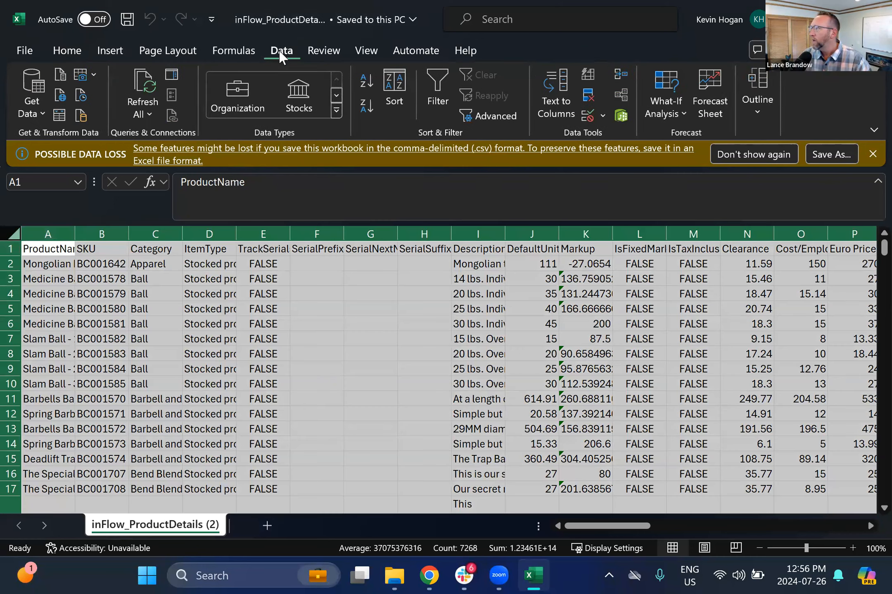
left_click(437, 88)
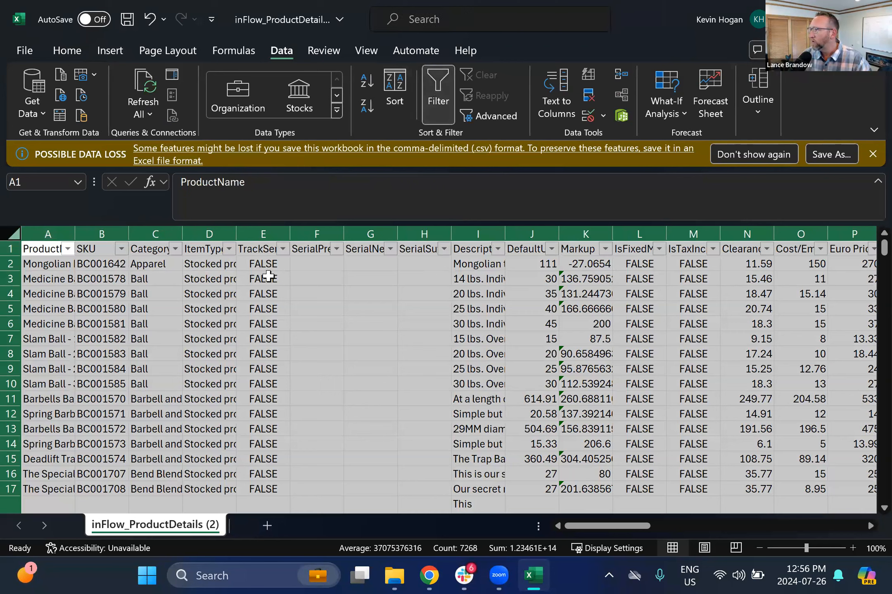
- Freeze panes at cell C2 so the header row and first two columns stay visible
left_click(180, 267)
left_click(365, 53)
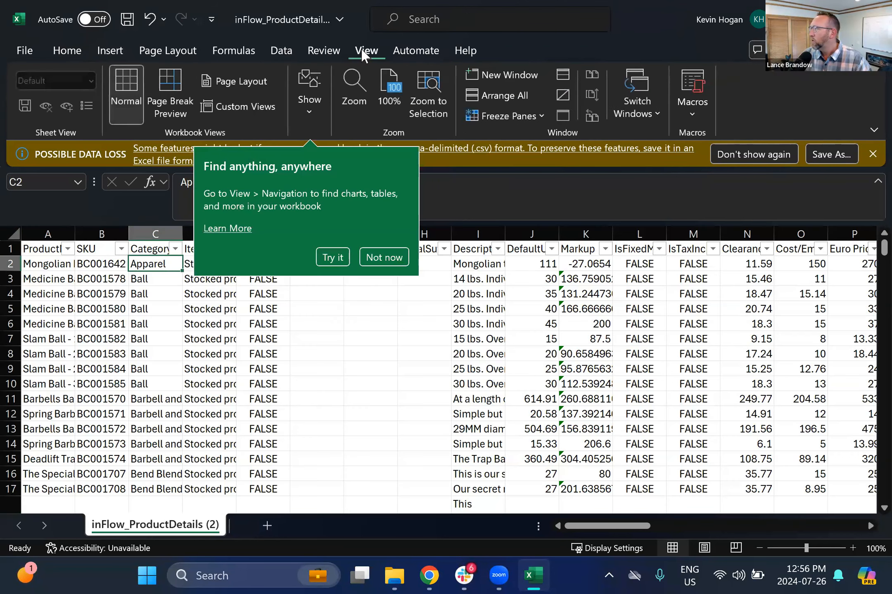
left_click(507, 116)
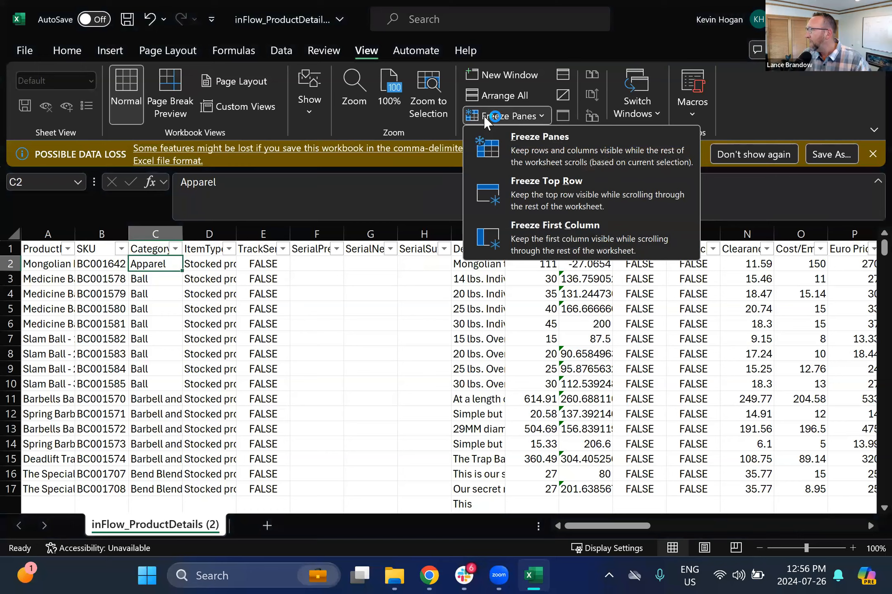
left_click(507, 154)
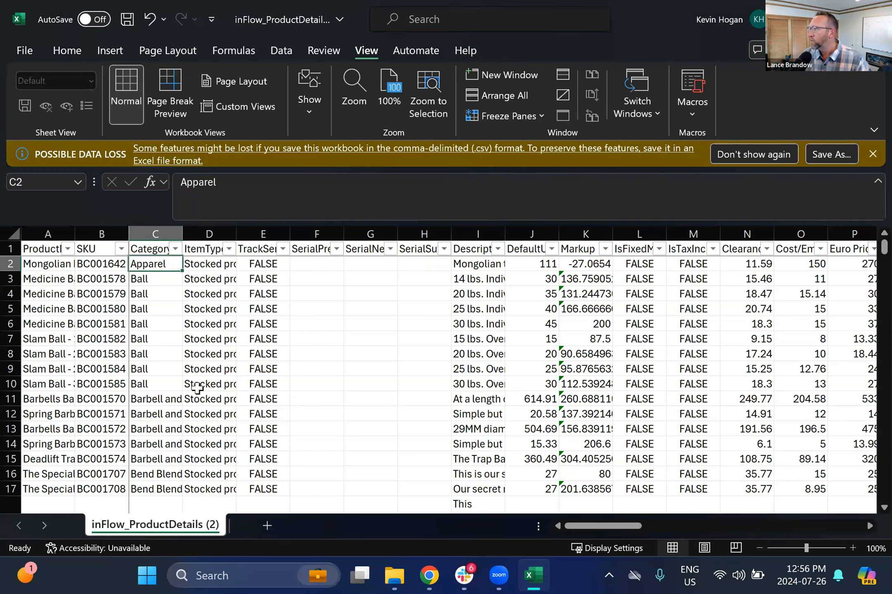
- Sort the product rows by the ItemType column
scroll(194, 354, "down", 6)
scroll(194, 354, "up", 6)
left_click(284, 249)
left_click(371, 337)
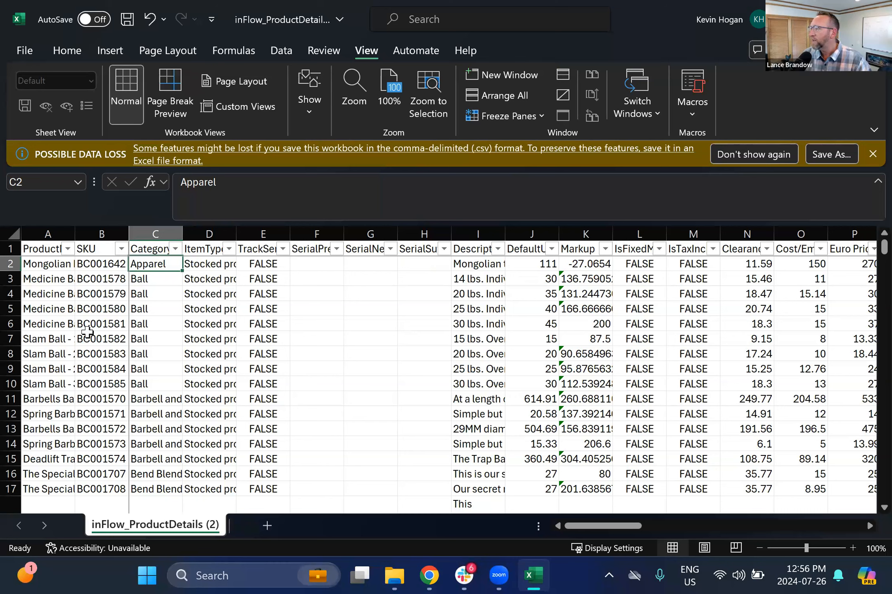
right_click(200, 377)
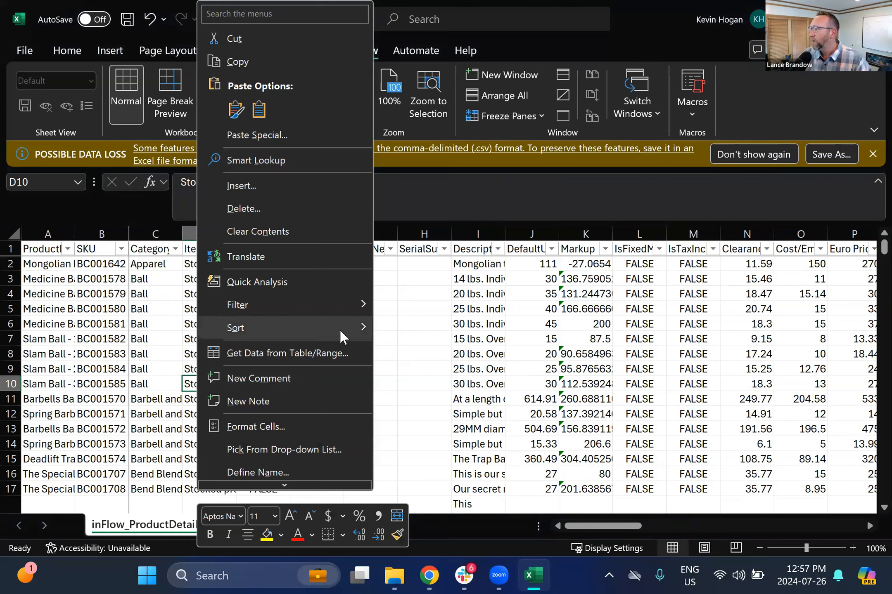
left_click(407, 342)
- Switch back to inFlow in the browser and open the Import data dialog
mouse_move(432, 575)
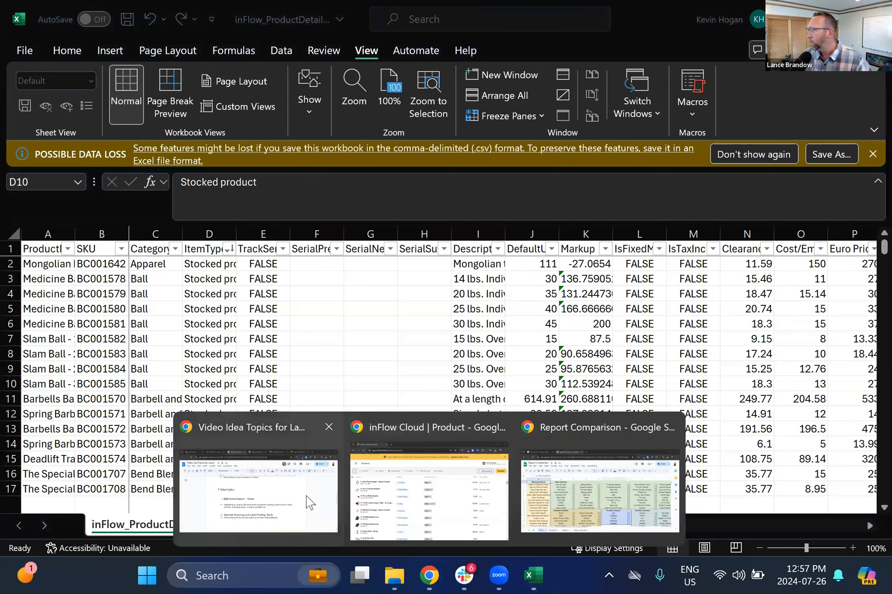
left_click(403, 497)
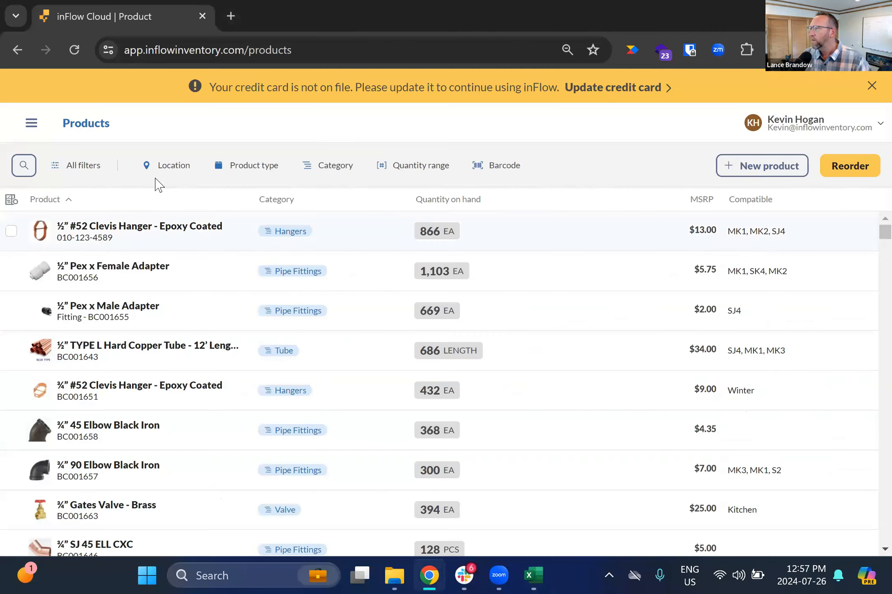
left_click(32, 125)
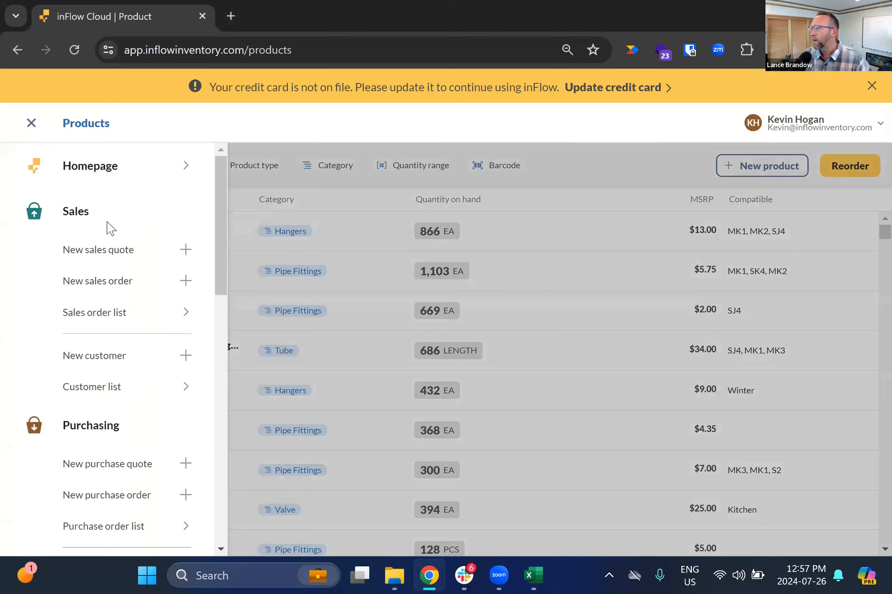
scroll(106, 228, "down", 2)
scroll(107, 228, "down", 5)
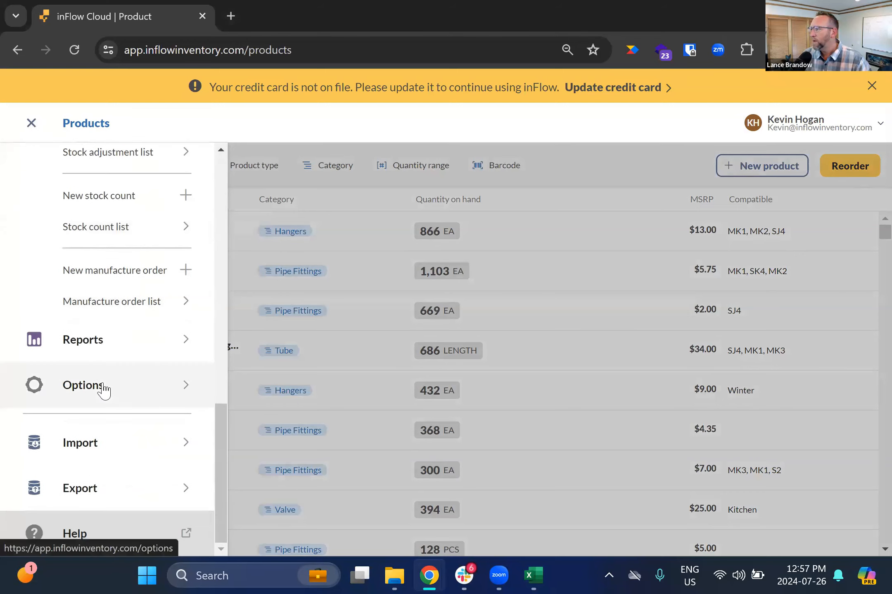
left_click(99, 444)
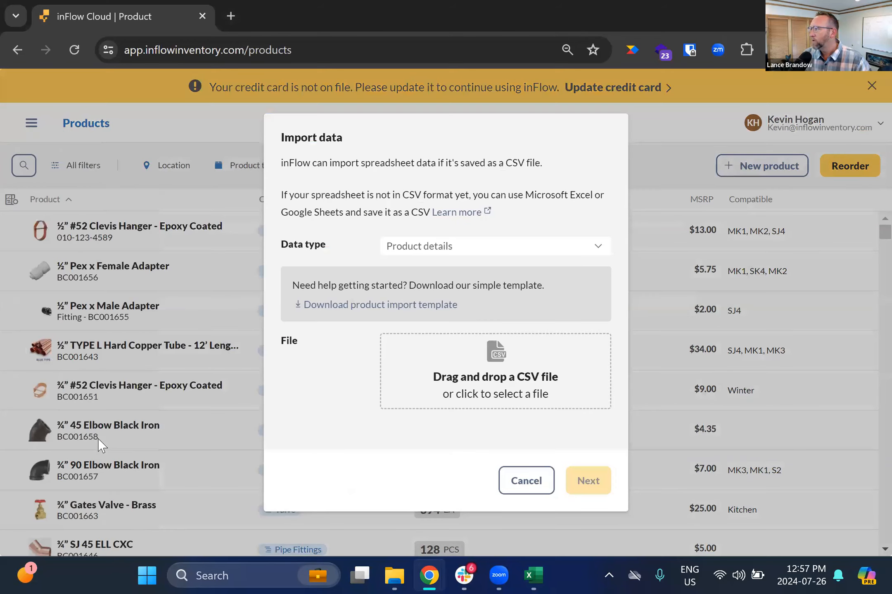
- Choose Product details as data type, attach inFlow_ProductDetails (2).csv, and continue
left_click(463, 248)
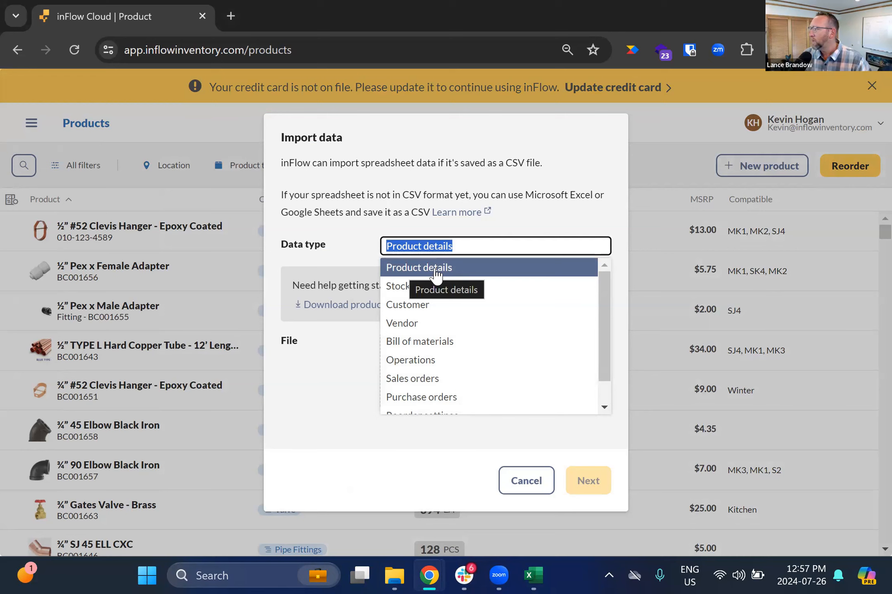
left_click(299, 403)
left_click(439, 376)
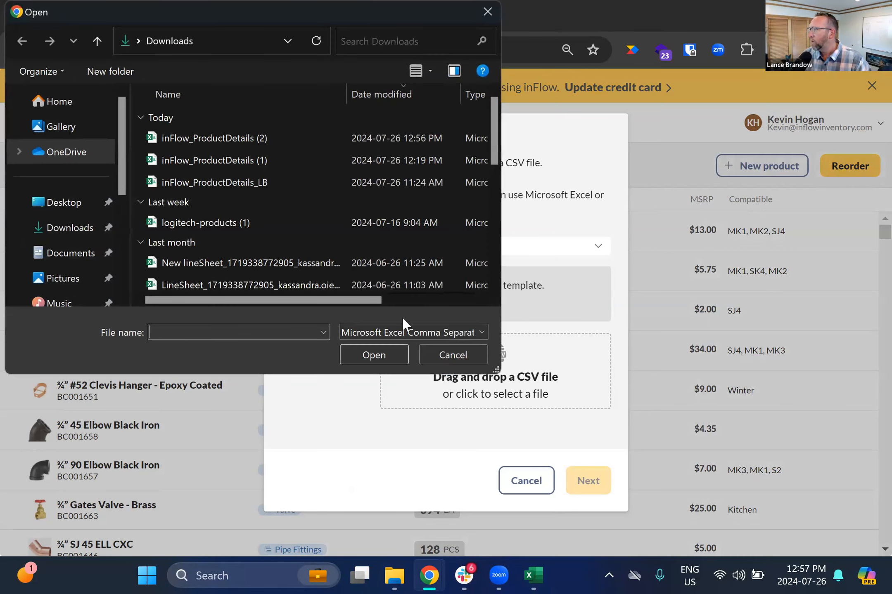
left_click(231, 144)
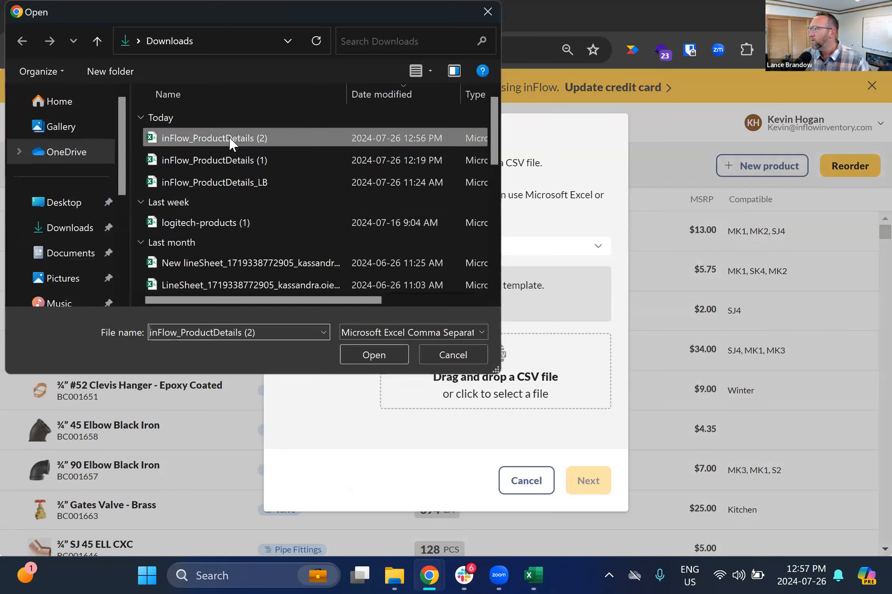
left_click(365, 356)
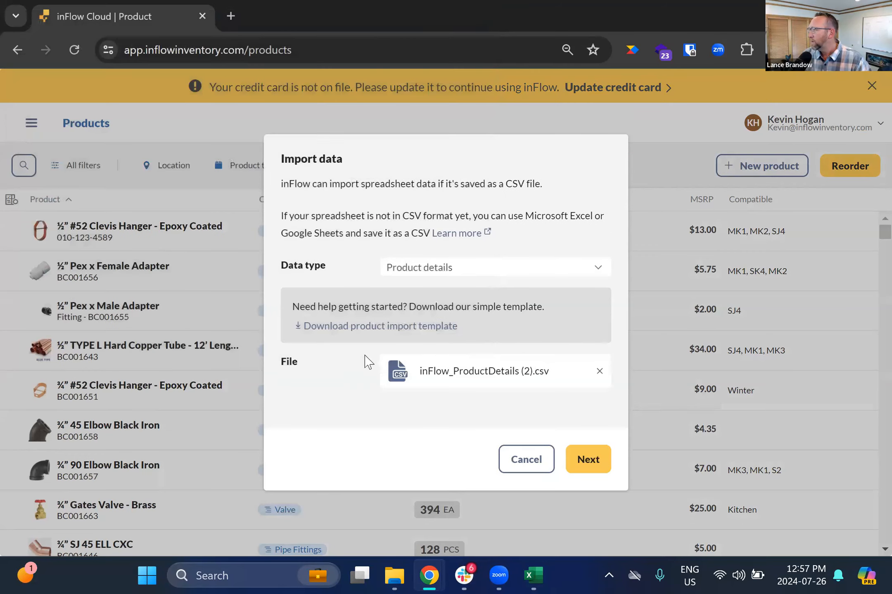
left_click(588, 456)
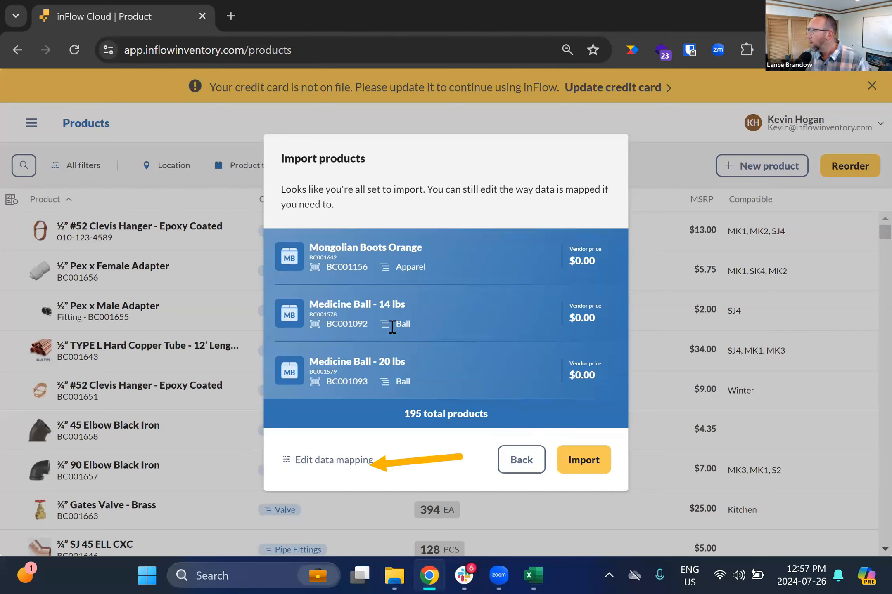
- Open the data mapping and review which CSV columns map to each inFlow field
left_click(311, 461)
scroll(319, 434, "down", 10)
scroll(321, 433, "down", 6)
scroll(321, 432, "up", 12)
scroll(322, 436, "up", 4)
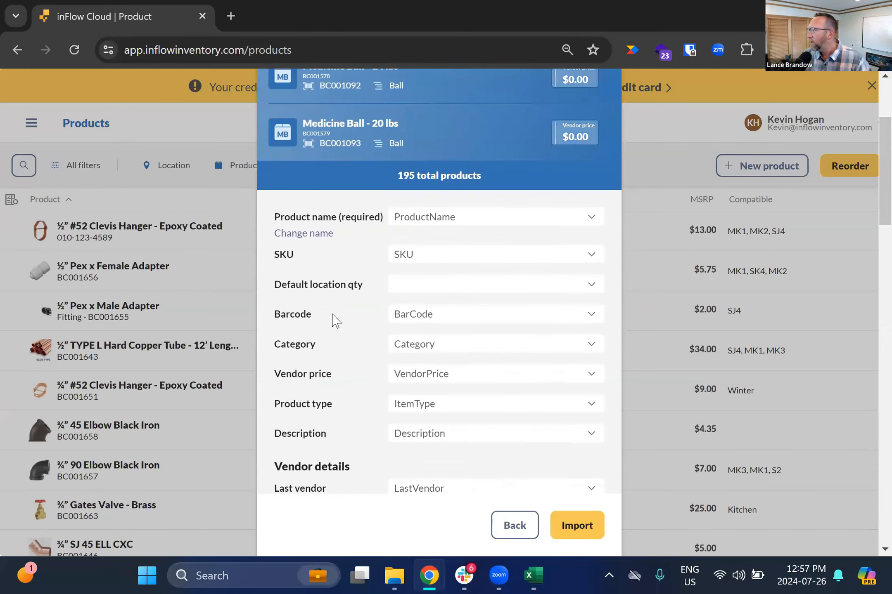
scroll(322, 388, "down", 2)
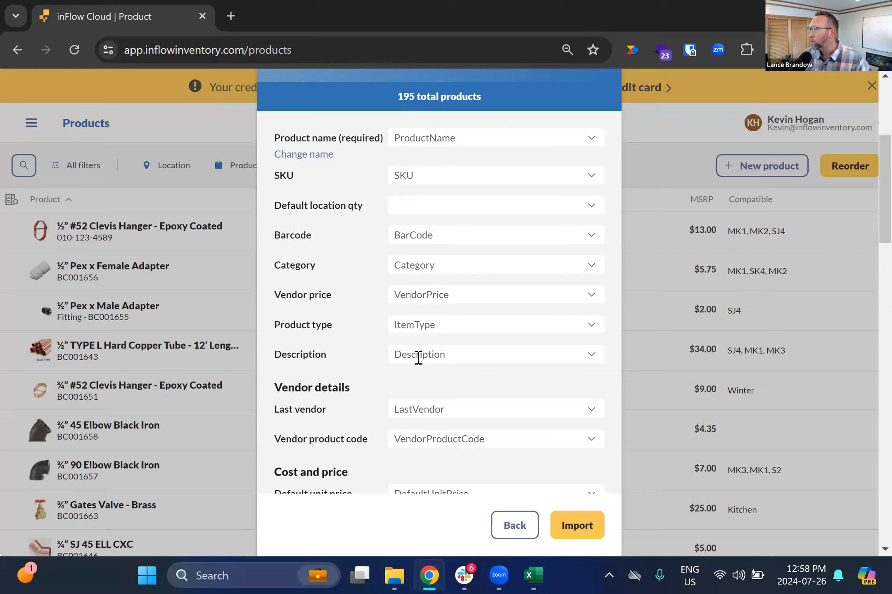
scroll(339, 378, "down", 4)
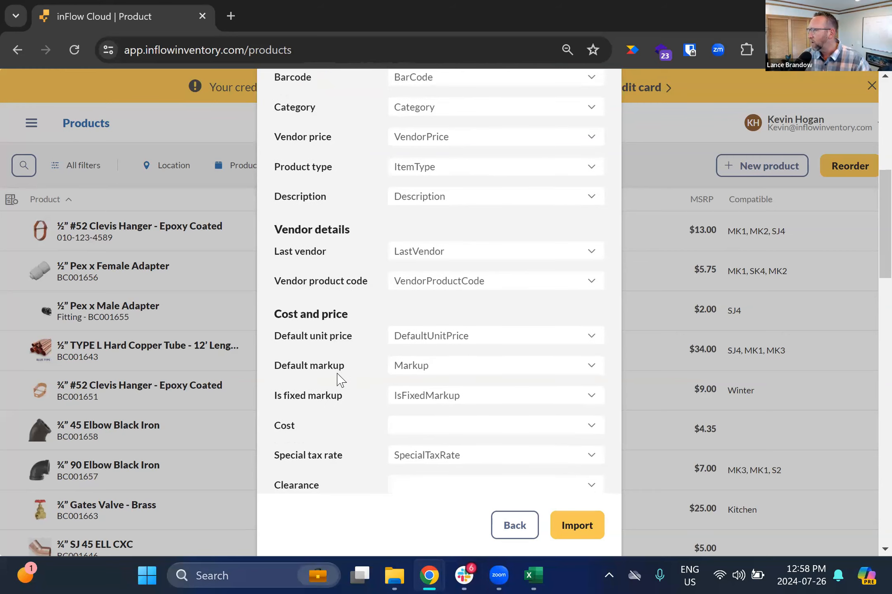
scroll(338, 378, "down", 5)
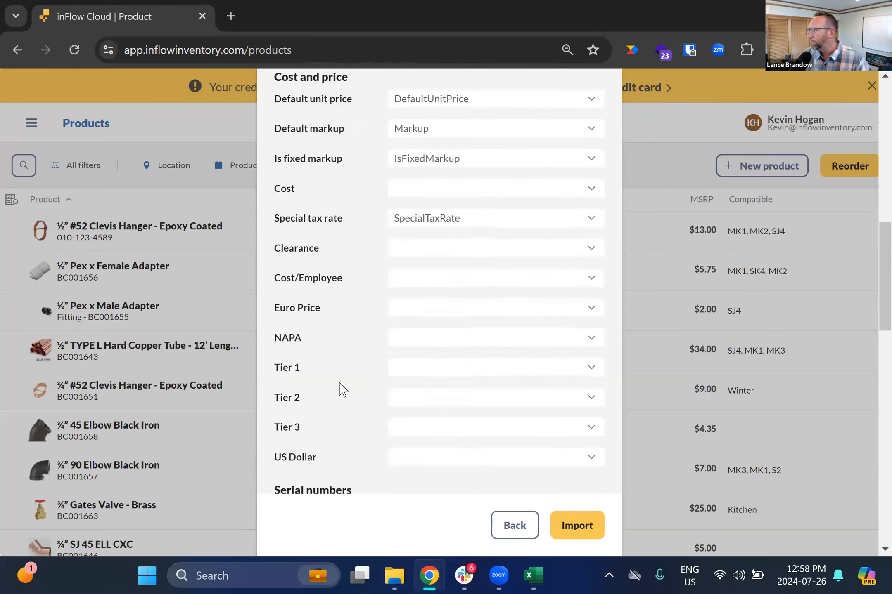
scroll(341, 390, "down", 3)
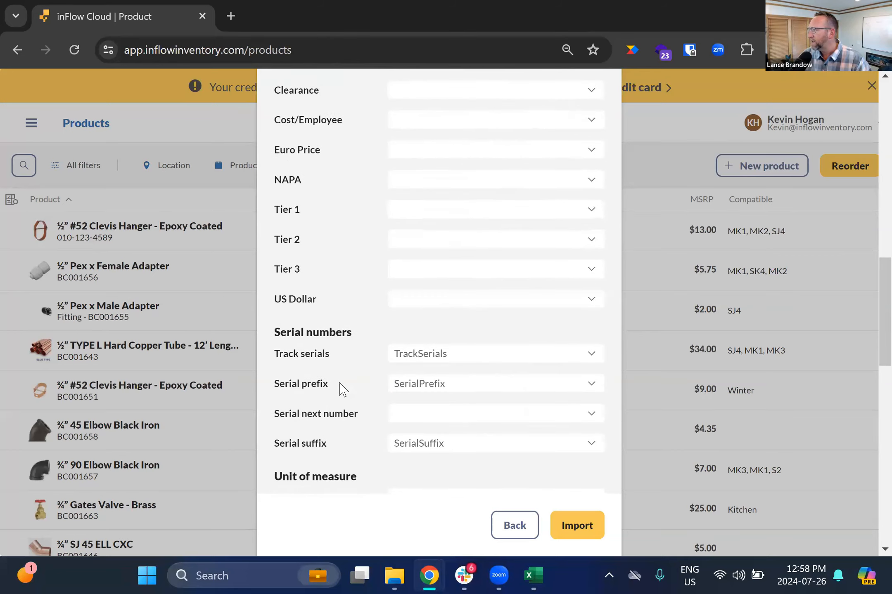
scroll(342, 390, "up", 5)
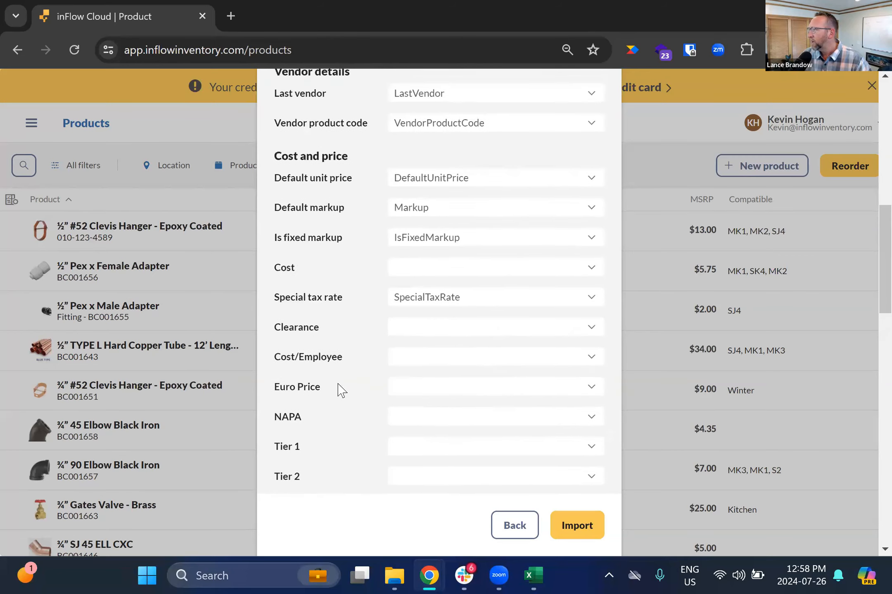
scroll(341, 391, "up", 8)
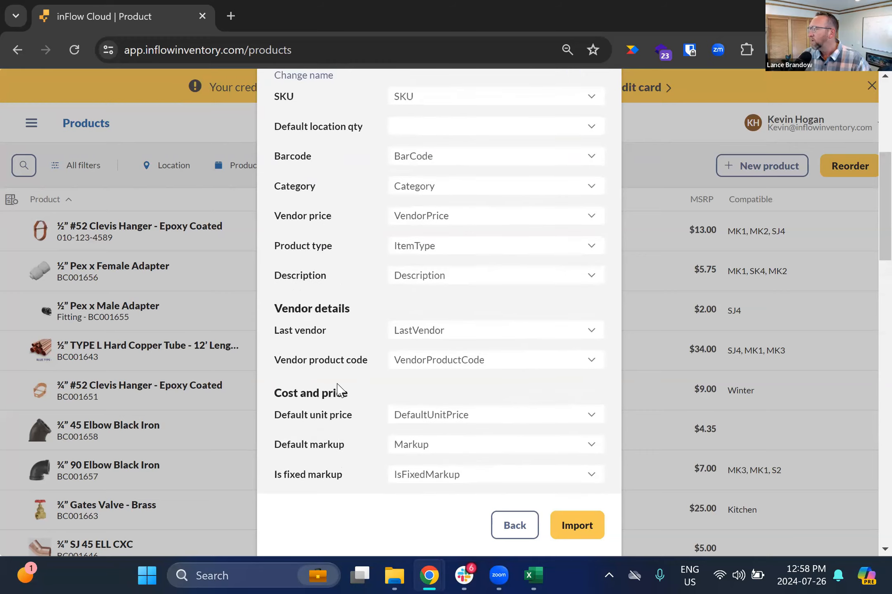
scroll(337, 384, "up", 4)
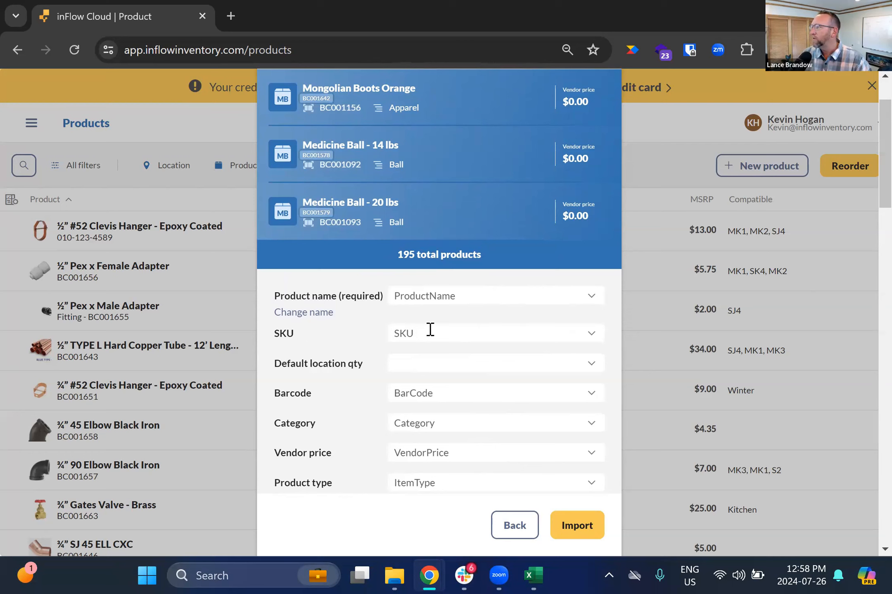
scroll(357, 370, "up", 2)
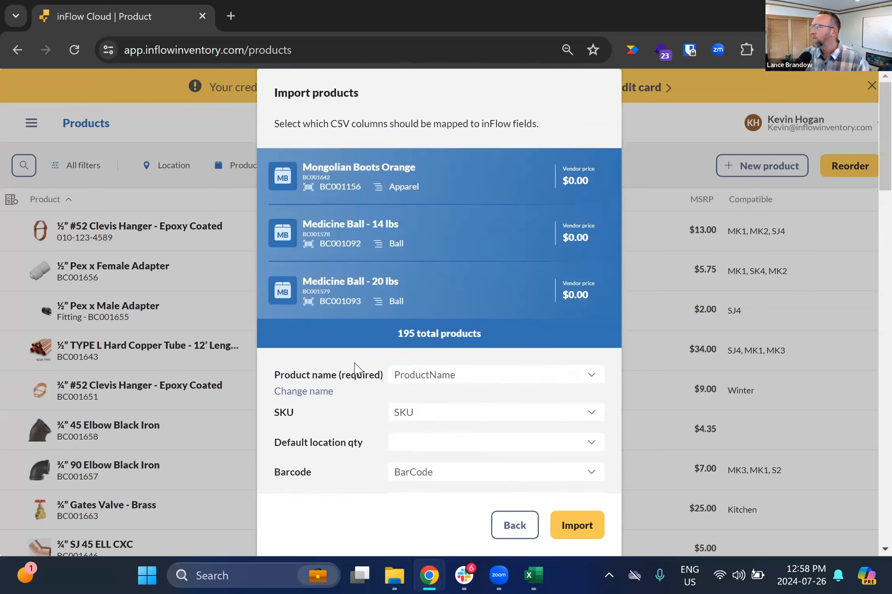
- Import the products from the CSV file
scroll(390, 397, "down", 2)
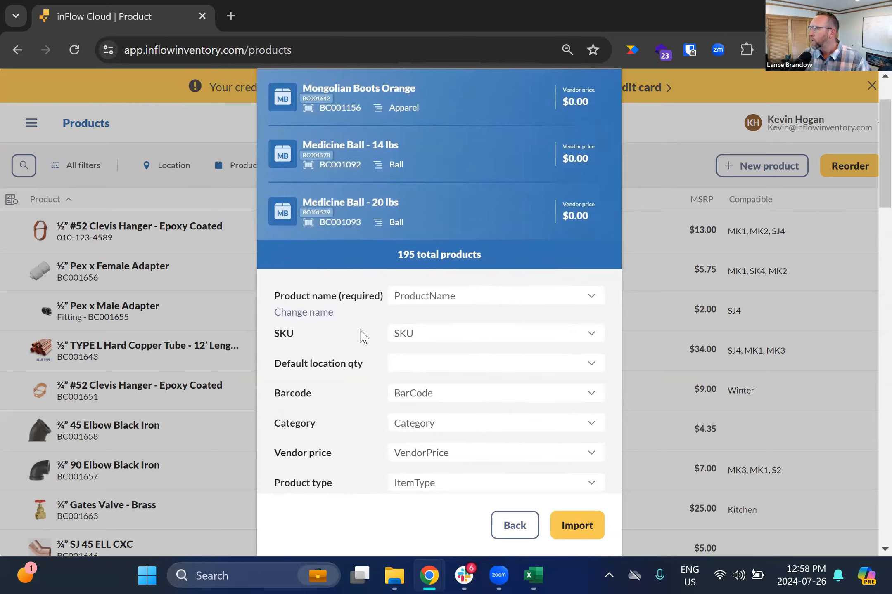
scroll(487, 395, "down", 1)
scroll(488, 395, "down", 2)
left_click(574, 528)
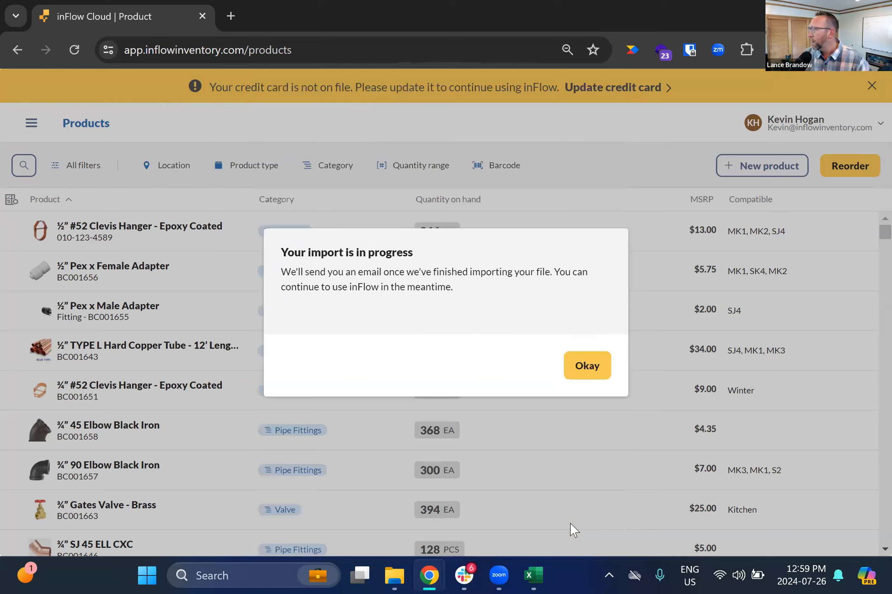